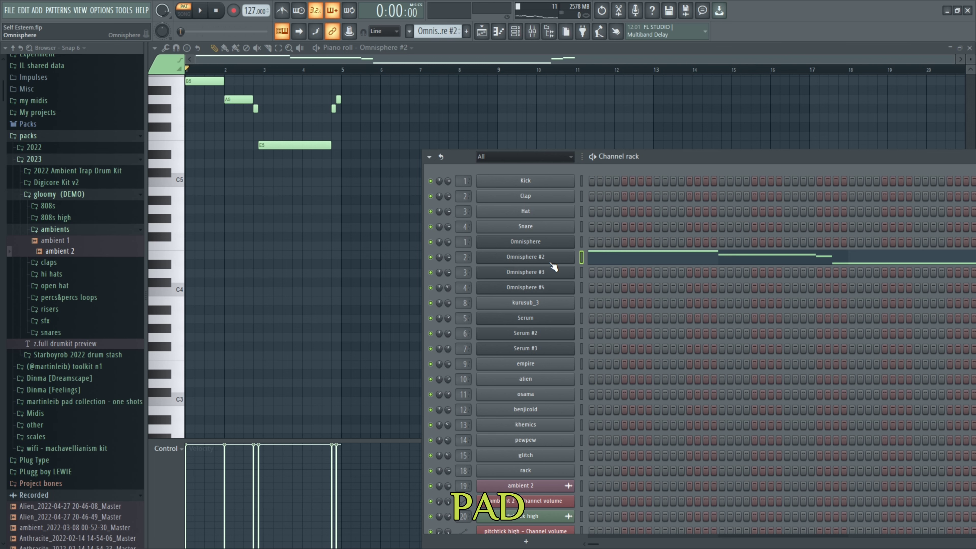
Play back the Omnisphere #2 pad melody in the piano roll and open the mixer.
key("F6")
scroll(246, 129, "up", 4)
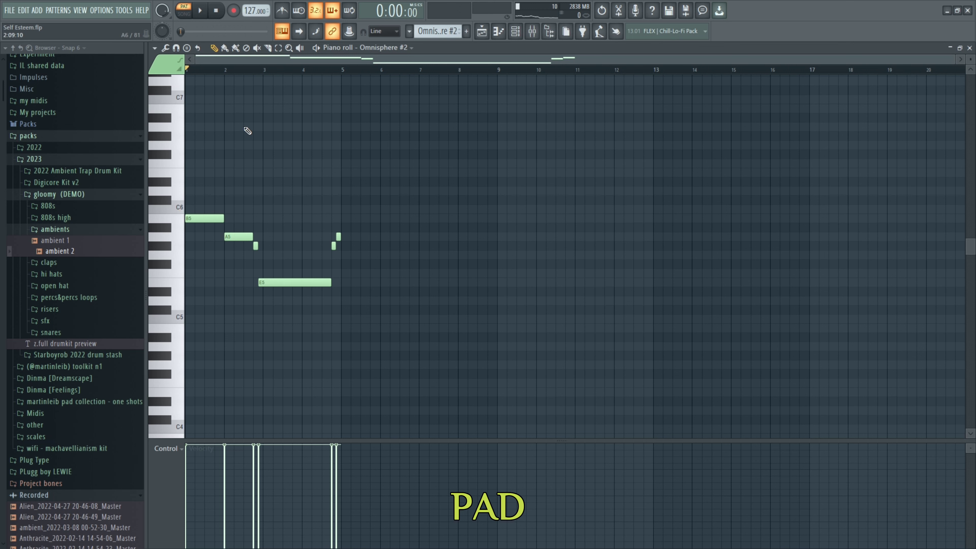
left_click(200, 10)
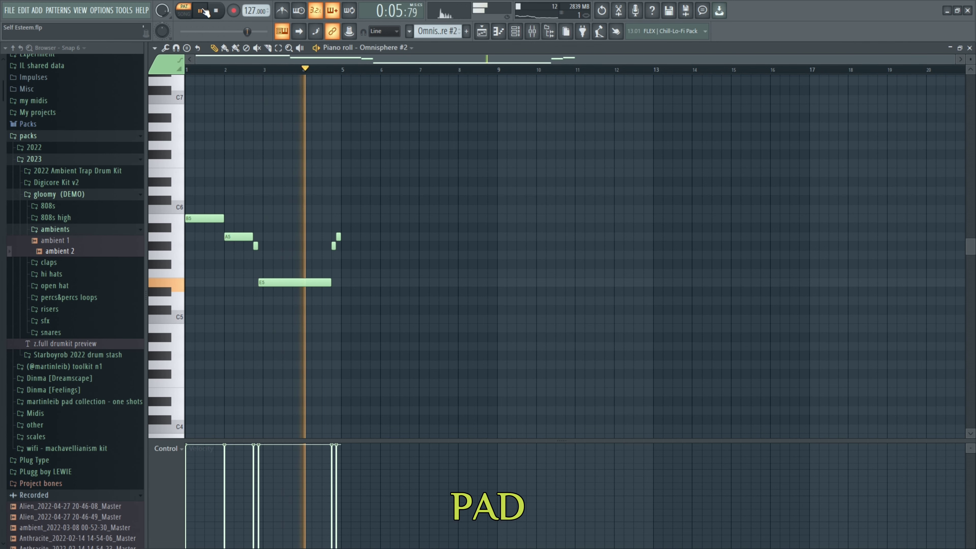
left_click(216, 11)
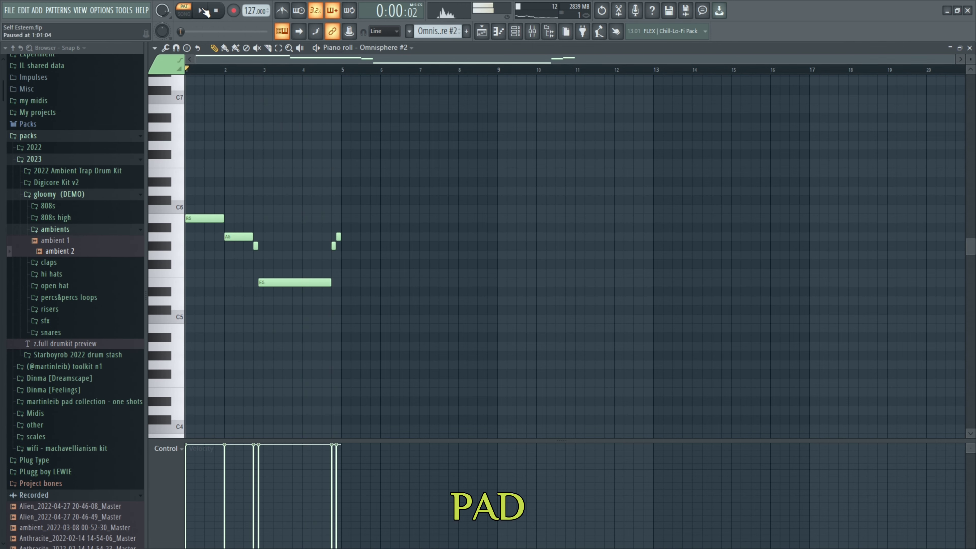
key("F9")
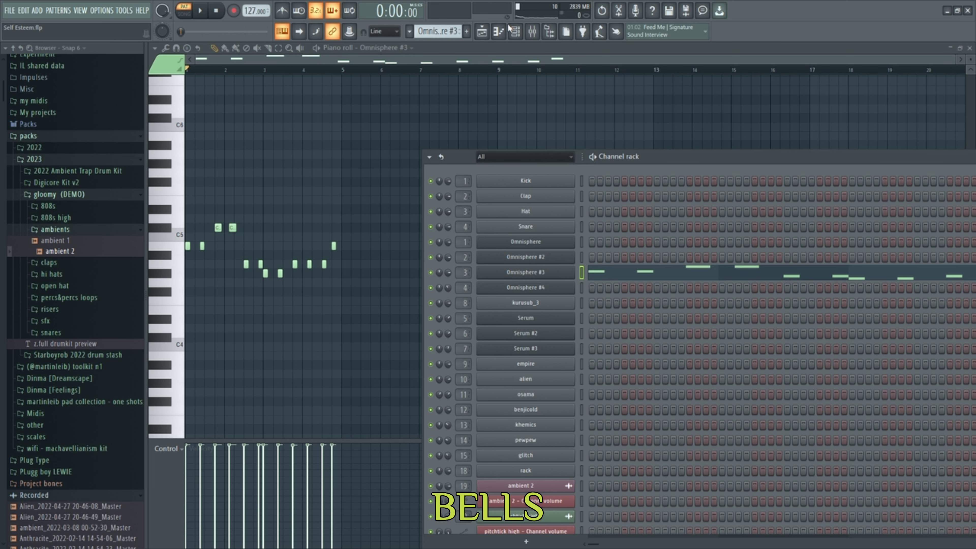
Hide the channel rack and play back the Omnisphere #3 bell melody in the piano roll.
key("F6")
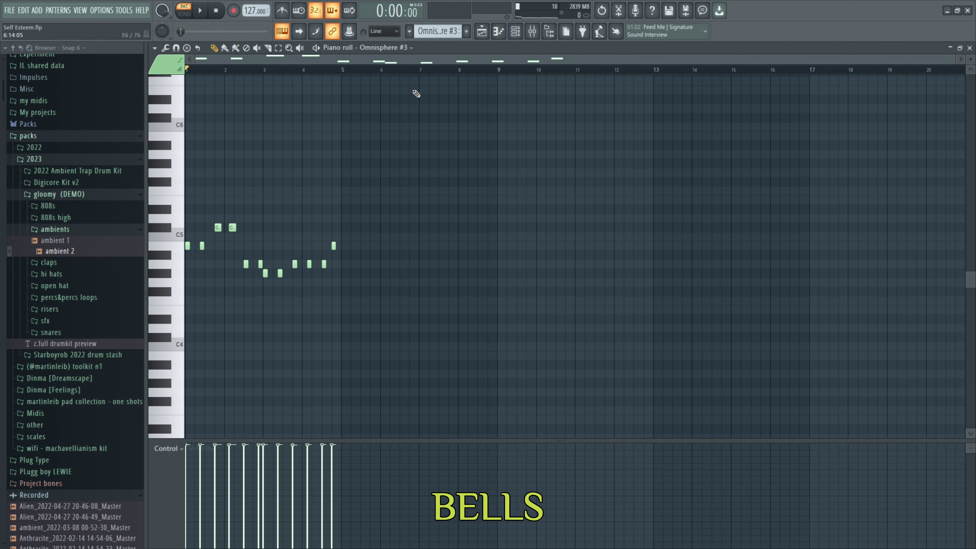
key("space")
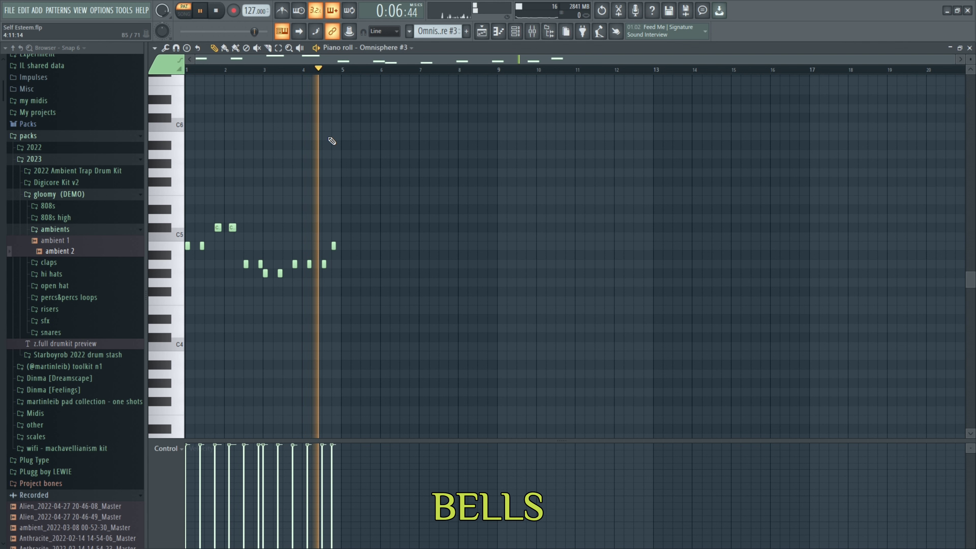
key("space")
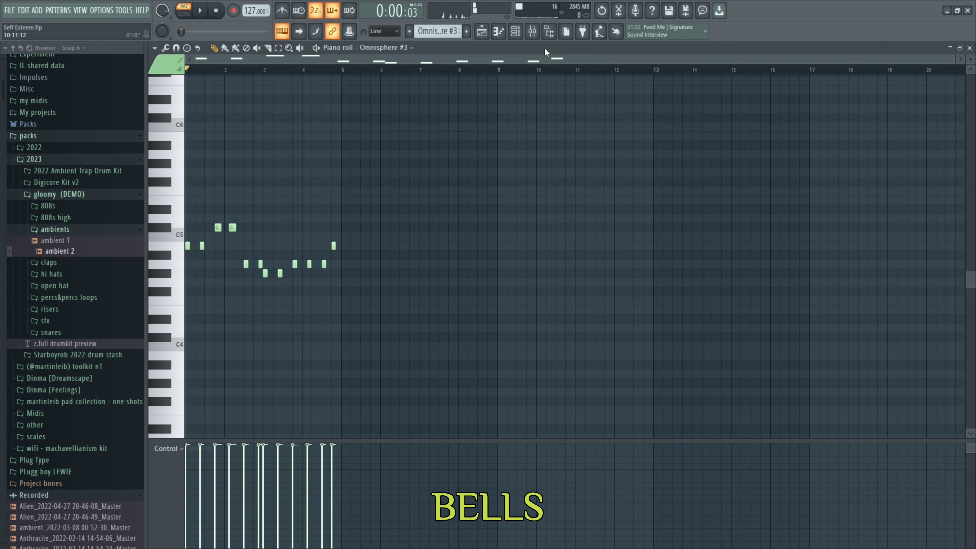
Inspect the Fruity parametric EQ 2 and Ambience effects on the Omnisphere #3 mixer track, dismissing the demo notice.
left_click(532, 32)
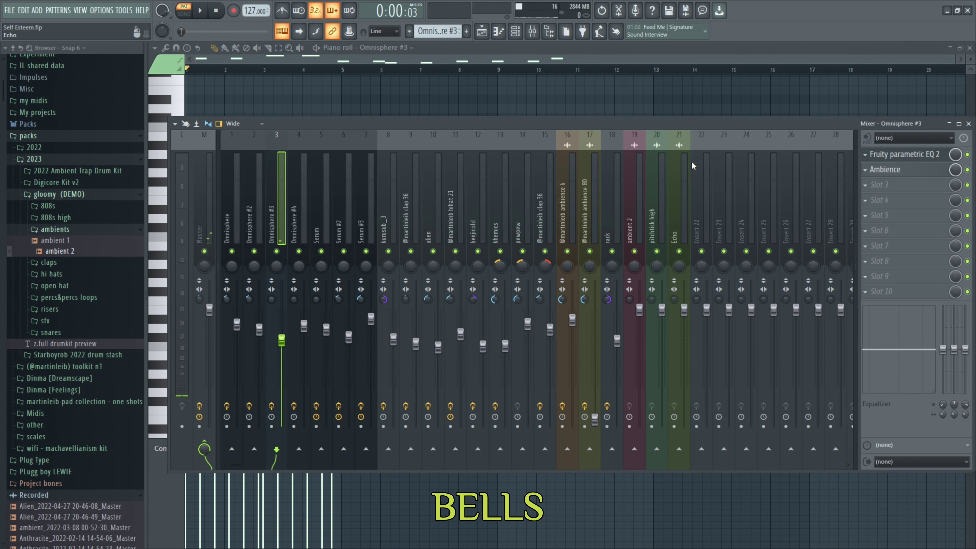
left_click(901, 155)
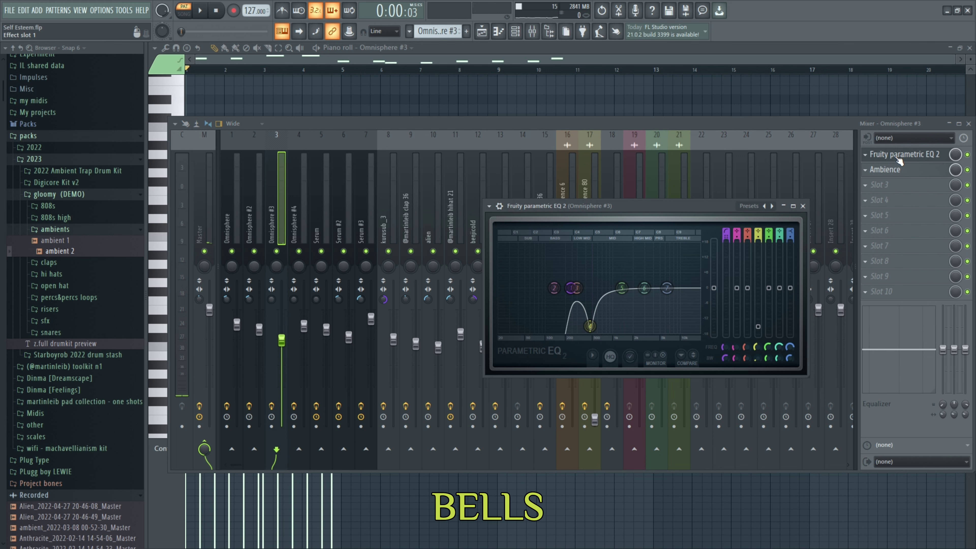
left_click(909, 171)
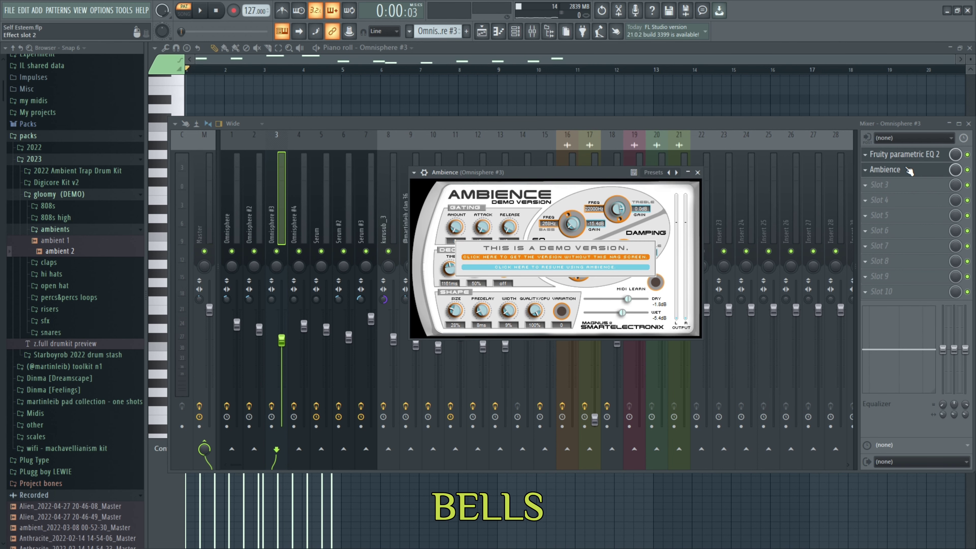
left_click(616, 267)
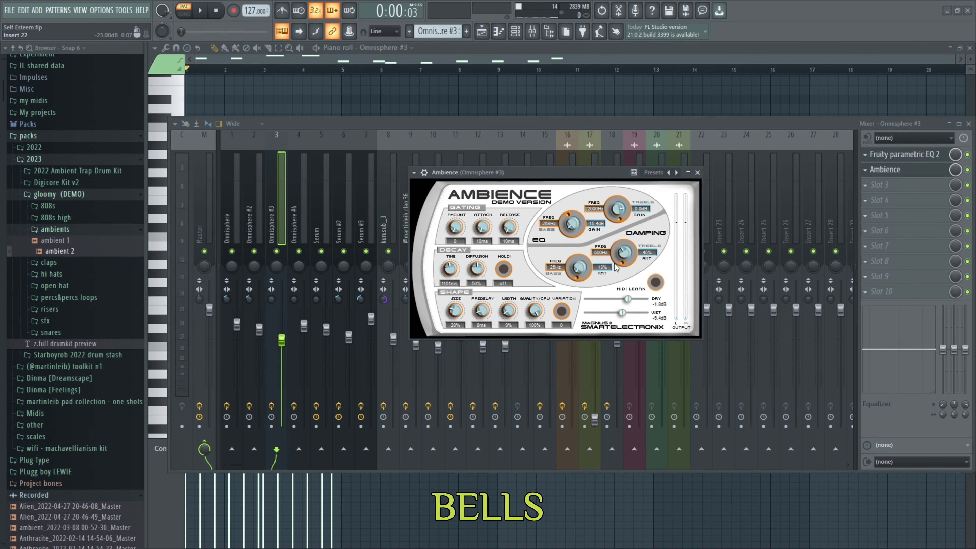
key("F9")
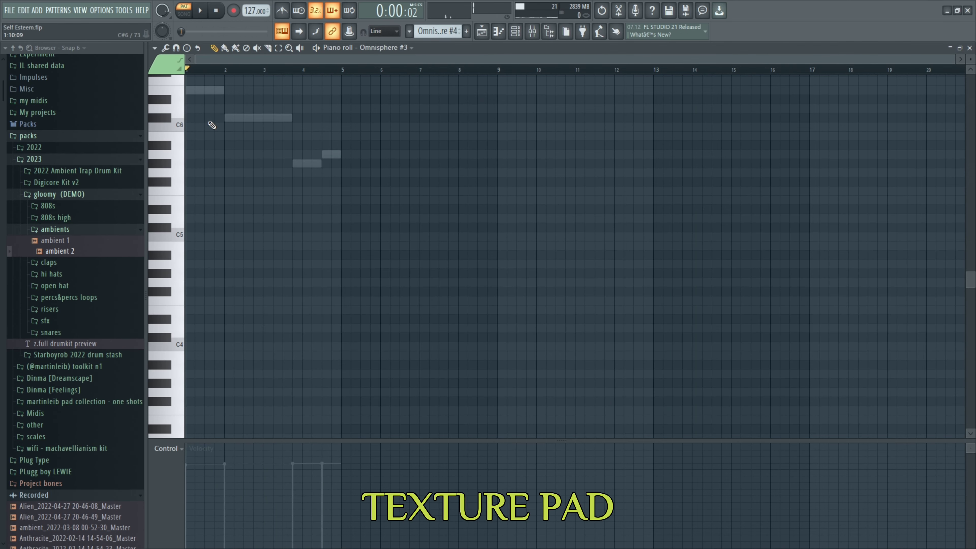
Switch the piano roll to the Omnisphere #4 notes and play back the texture pad.
right_click(197, 94)
scroll(269, 278, "up", 5)
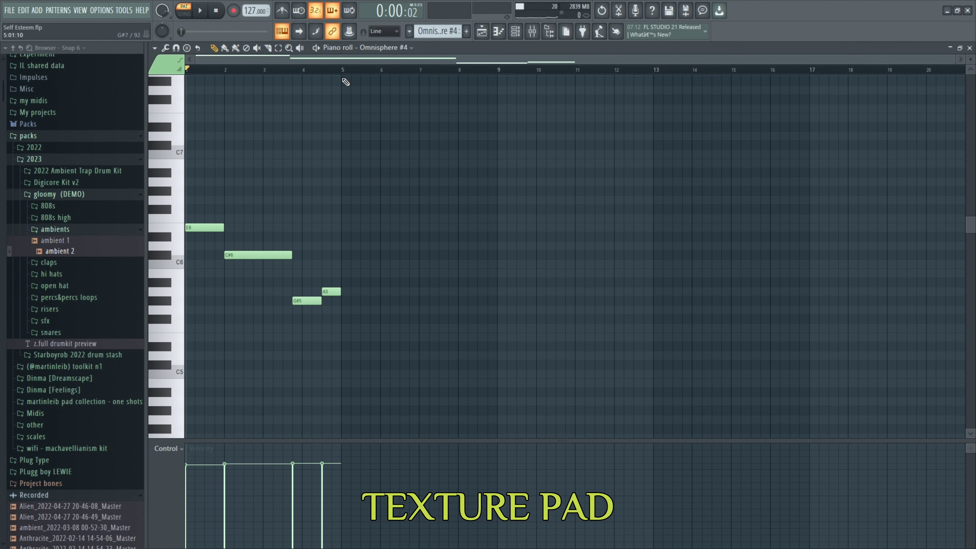
left_click(215, 14)
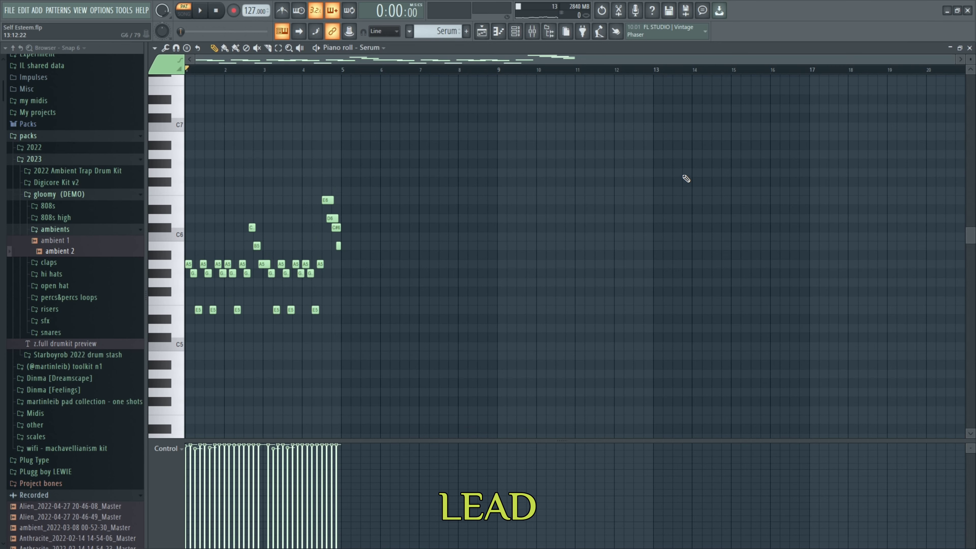
Play back the Serum lead melody and review the lead's Serum effects and mixer track.
scroll(684, 178, "down", 2)
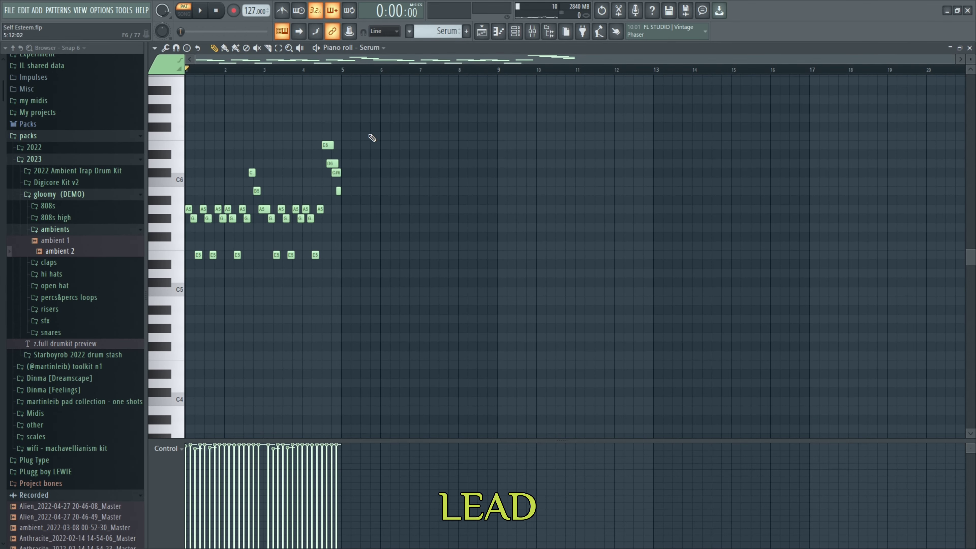
left_click(200, 11)
left_click(200, 11)
left_click(446, 31)
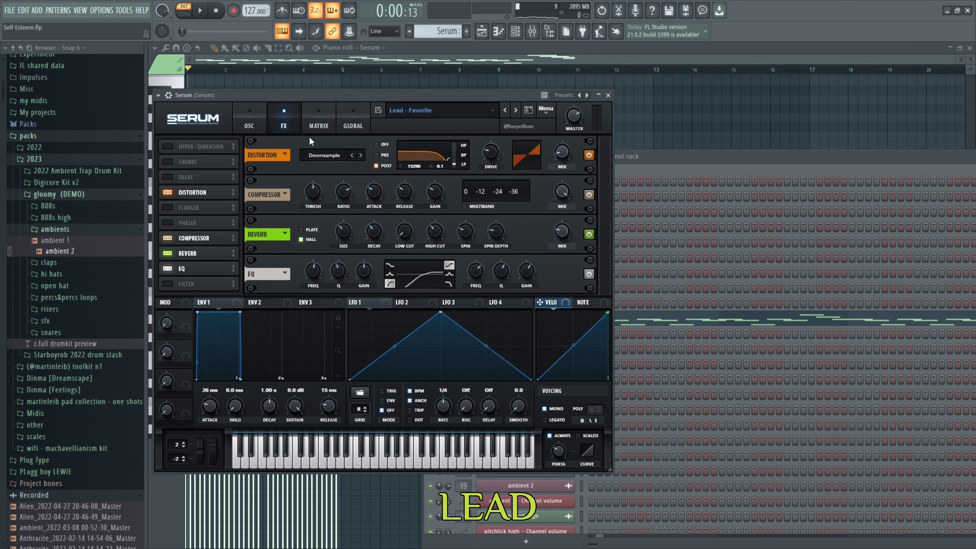
left_click(532, 31)
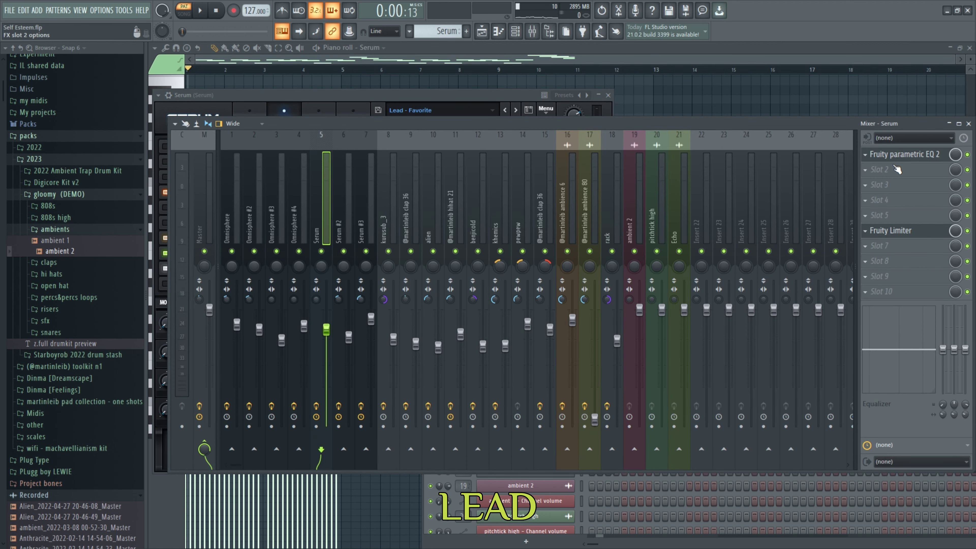
Play back the sustained string note on Serum #3.
key("space")
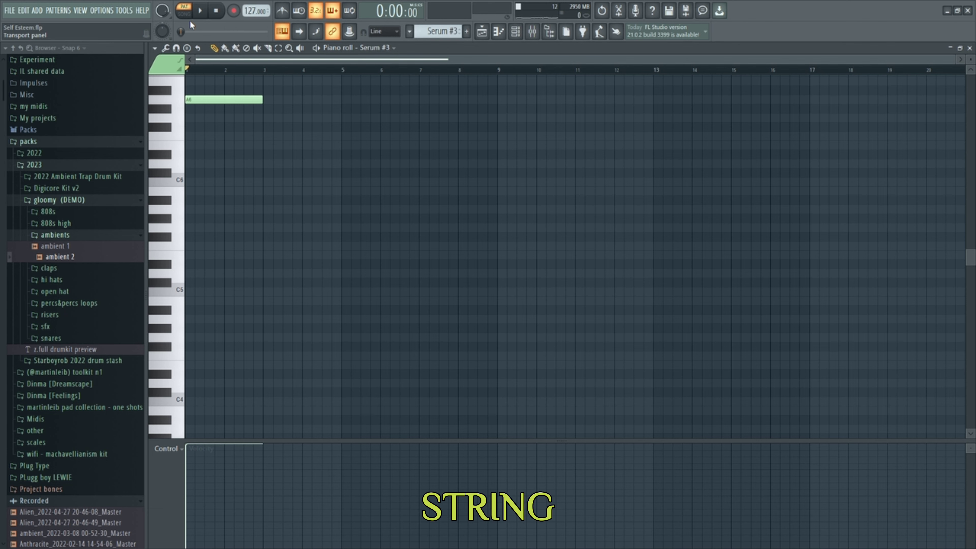
key("space")
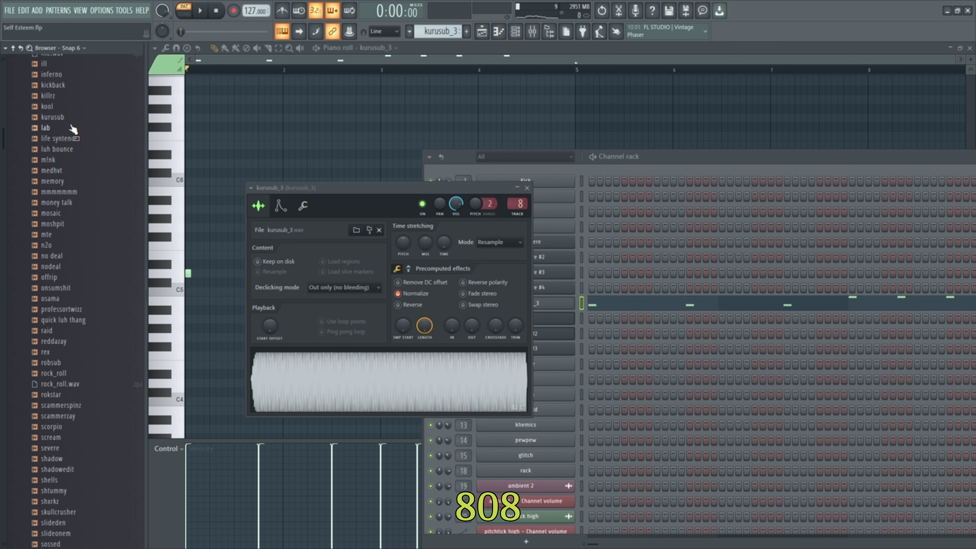
Load the kurusub sample into a new channel in the channel rack and open its waveform in Edison.
left_click_drag(53, 117, 564, 485)
left_click(565, 486)
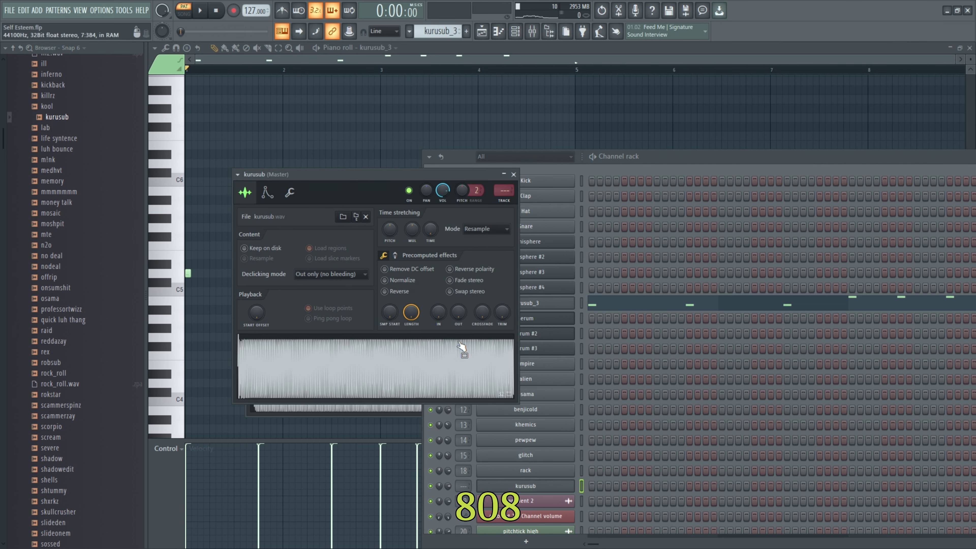
double_click(338, 346)
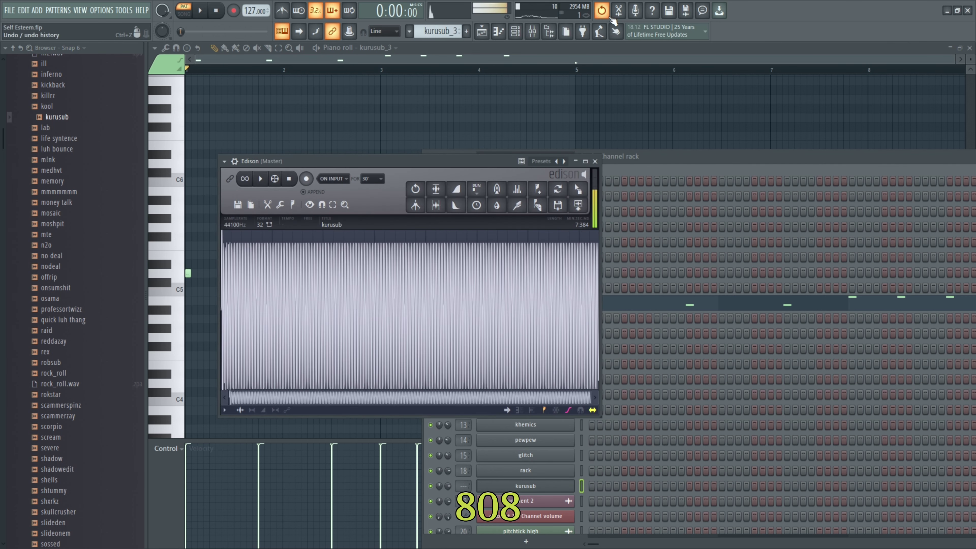
Play back the kurusub_3 808 pattern.
left_click(200, 10)
left_click(216, 11)
left_click_drag(223, 292, 425, 291)
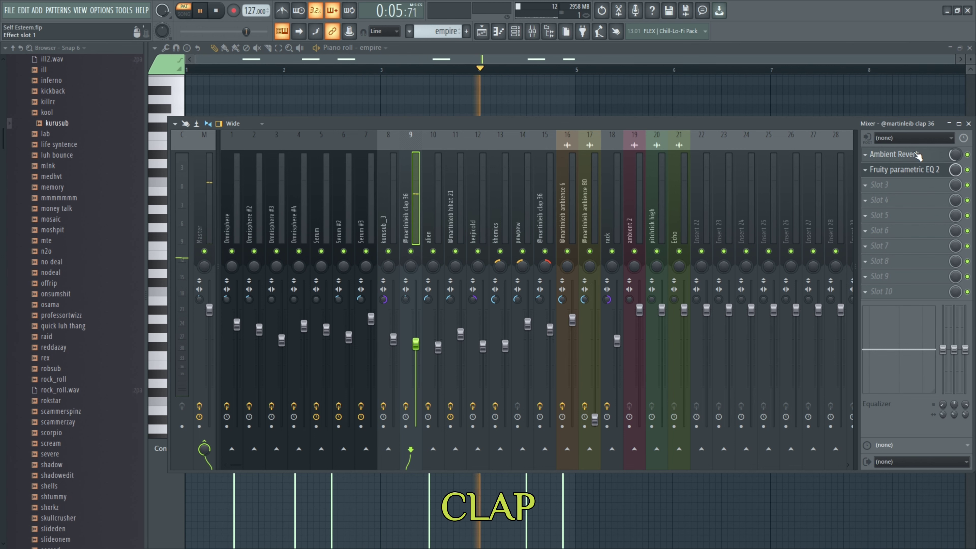
Inspect the Ambient Reverb and Fruity parametric EQ 2 effects on the clap's mixer track during playback.
left_click(916, 154)
left_click(914, 170)
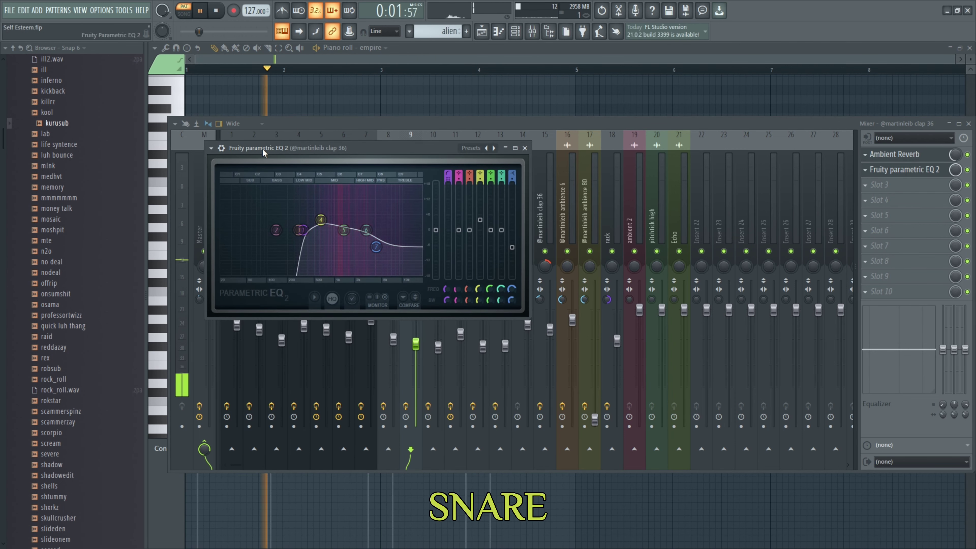
key("space")
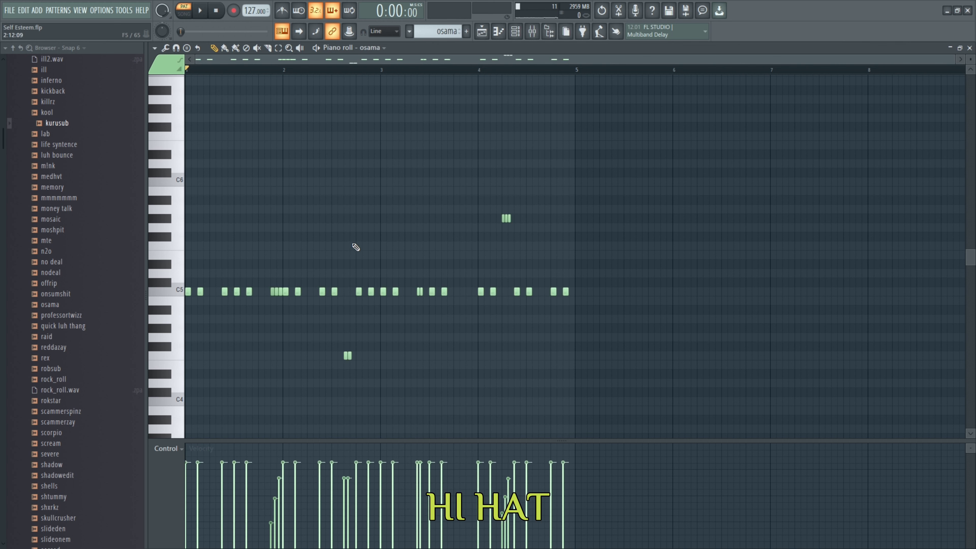
Play back the osama hi-hat pattern and audition each cluster of hits in the benjicold rimshot pattern.
key("space")
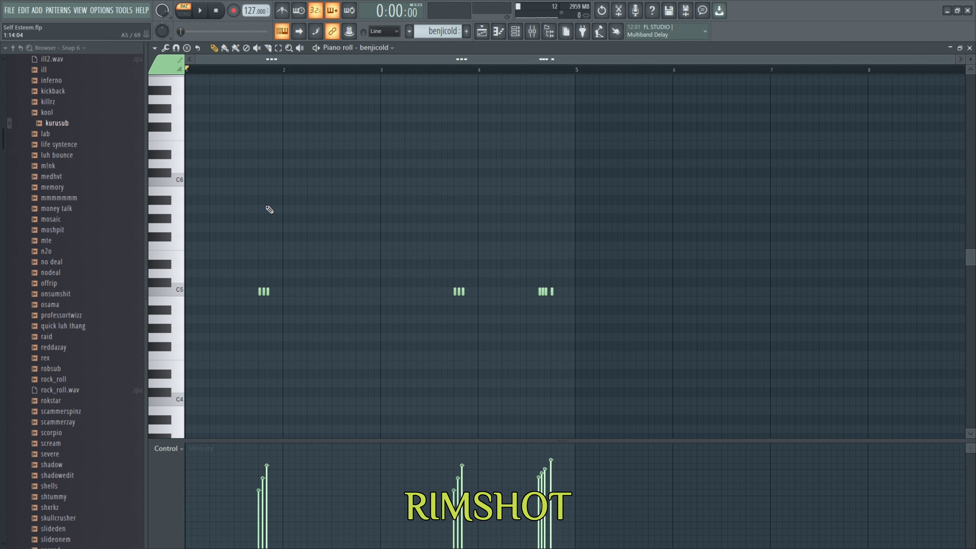
left_click(260, 72)
key("space")
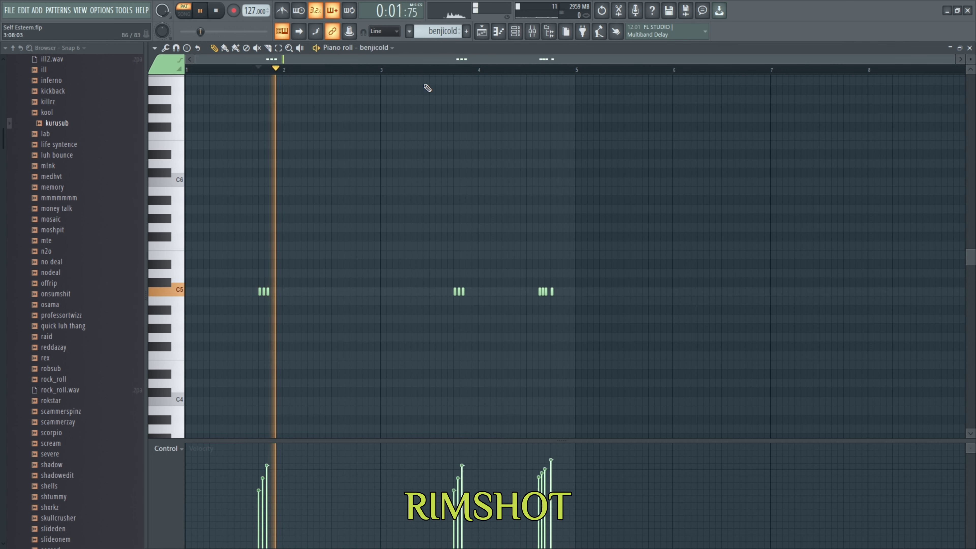
left_click(453, 70)
left_click(542, 68)
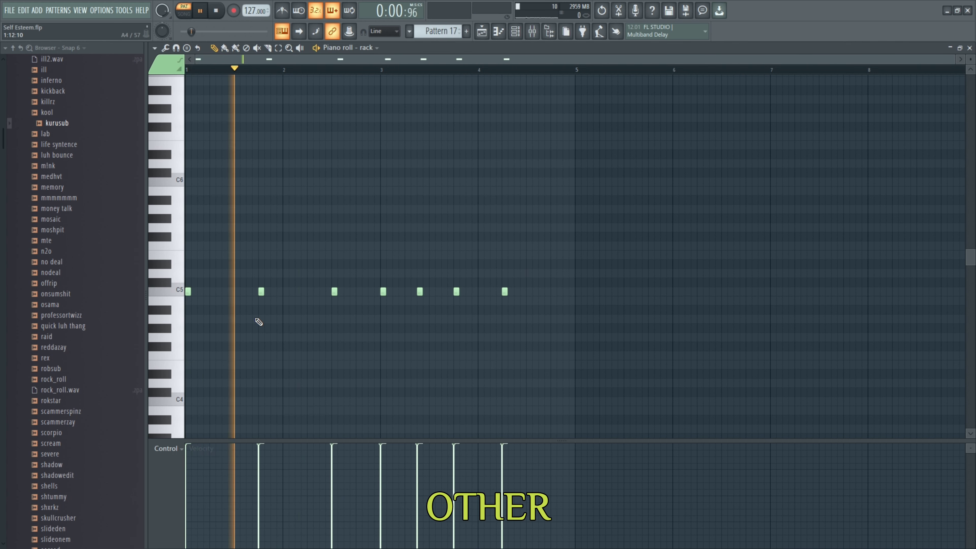
In the playlist, select bars 8 to 11, enable Track 7 and play back the ambient 2 effect with its volume automation.
key("space")
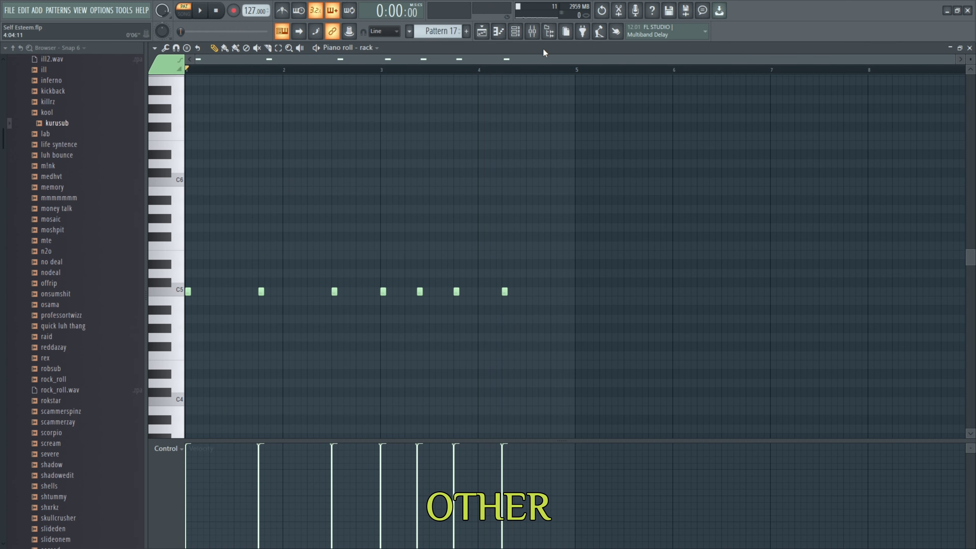
key("F5")
left_click(445, 209)
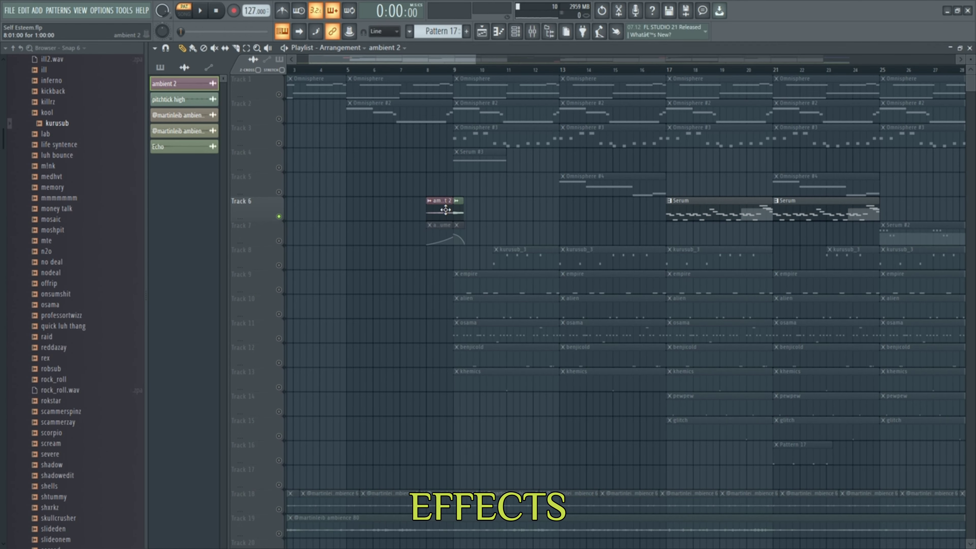
left_click_drag(423, 69, 503, 70)
left_click(279, 241)
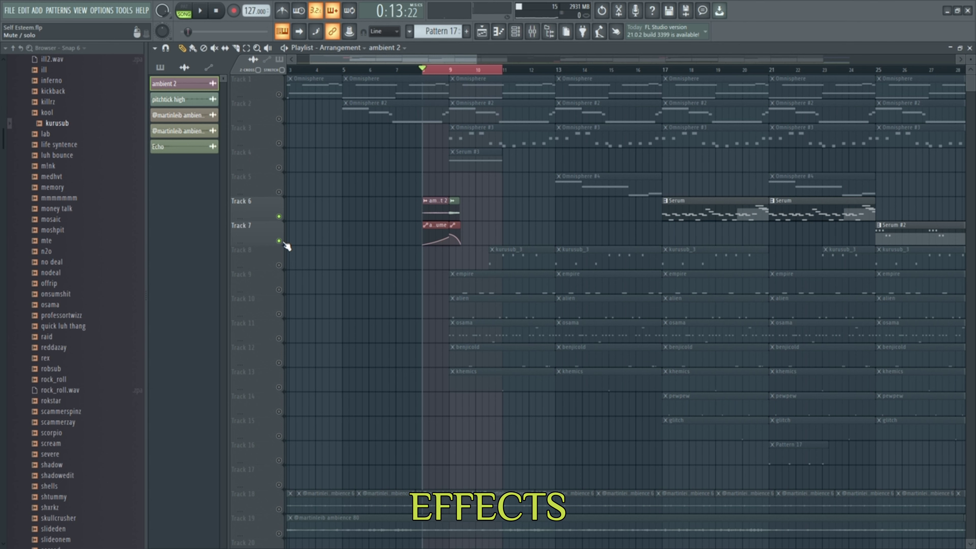
key("space")
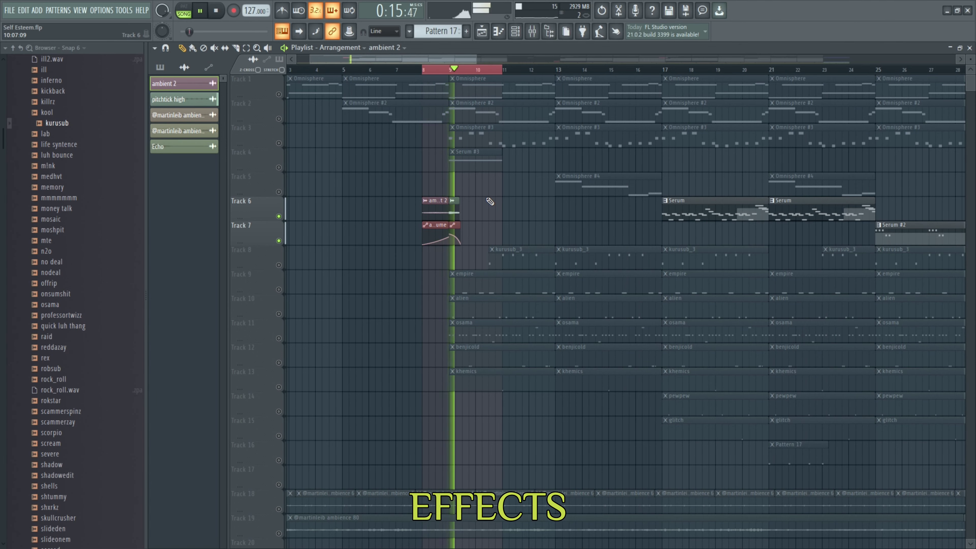
key("space")
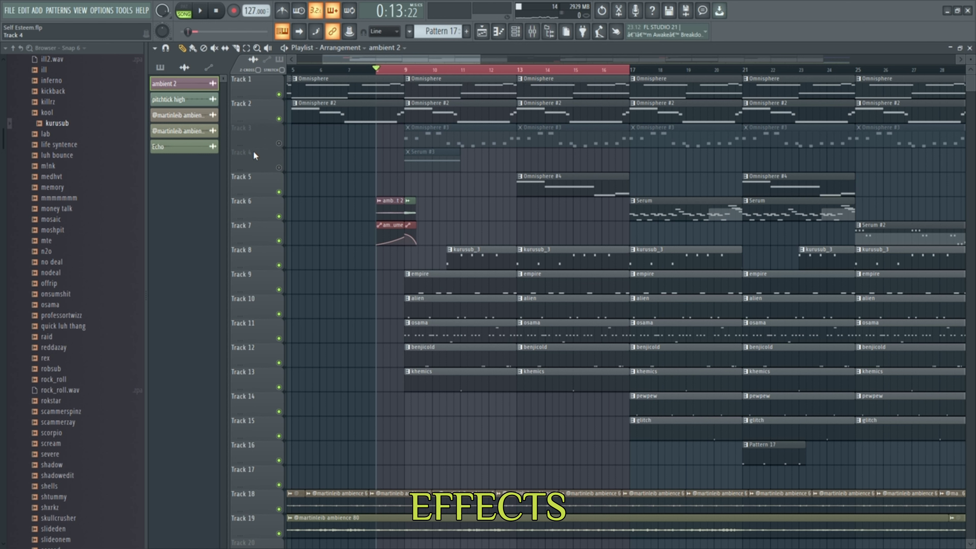
Unmute Track 3 and Track 4 in the playlist, playing back the arrangement from bar 8 after each change.
left_click(279, 143)
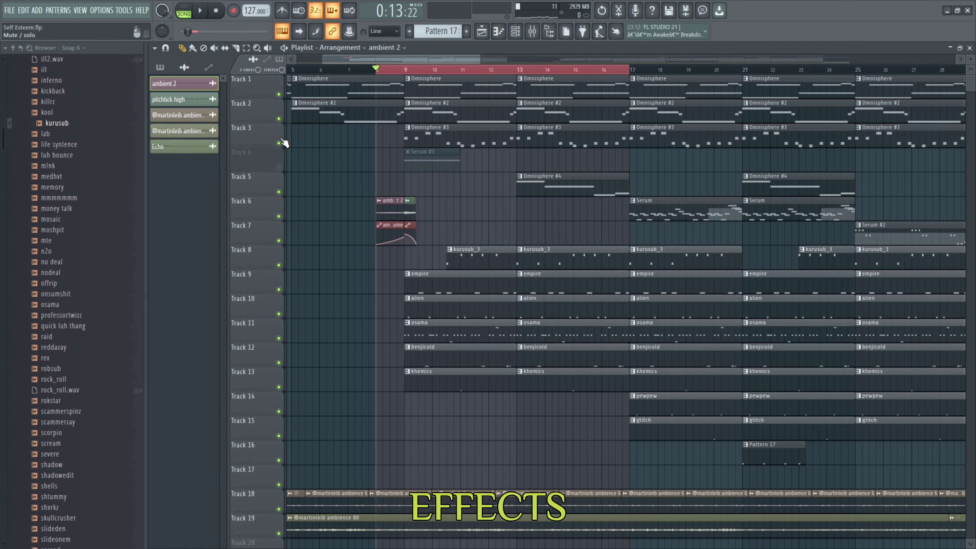
key("space")
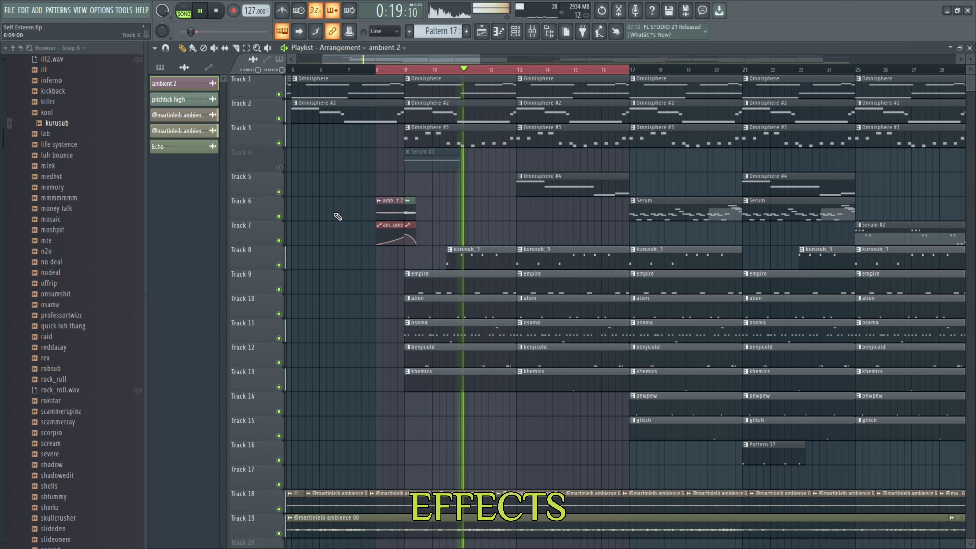
left_click(217, 10)
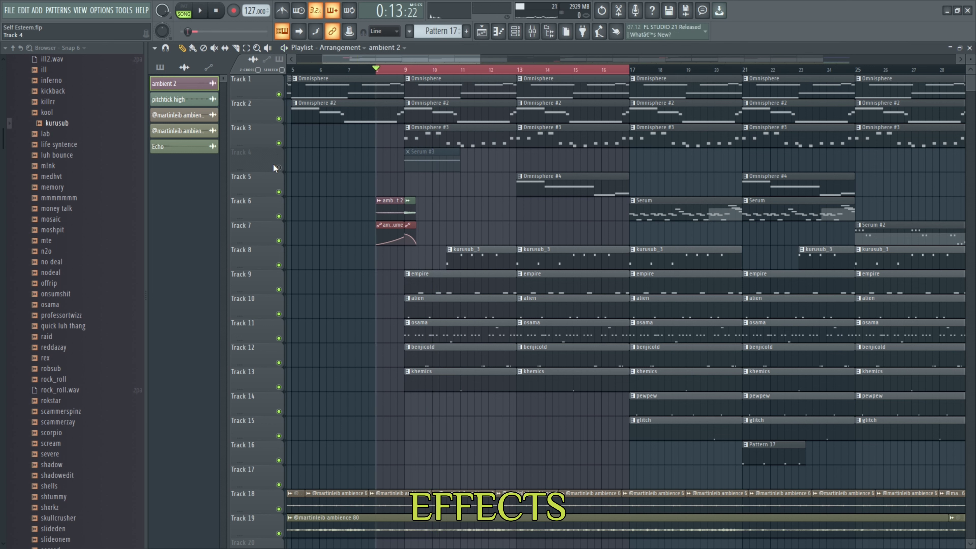
left_click(279, 167)
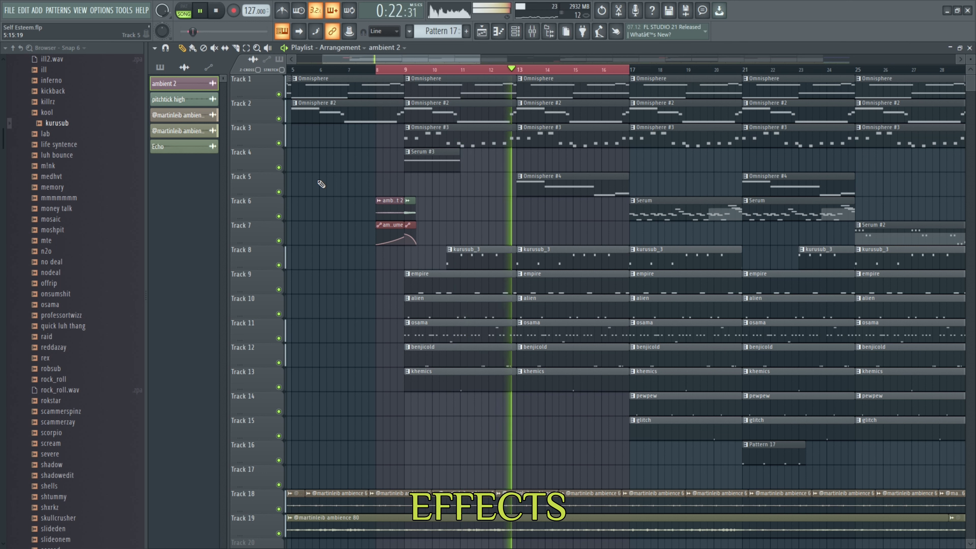
key("space")
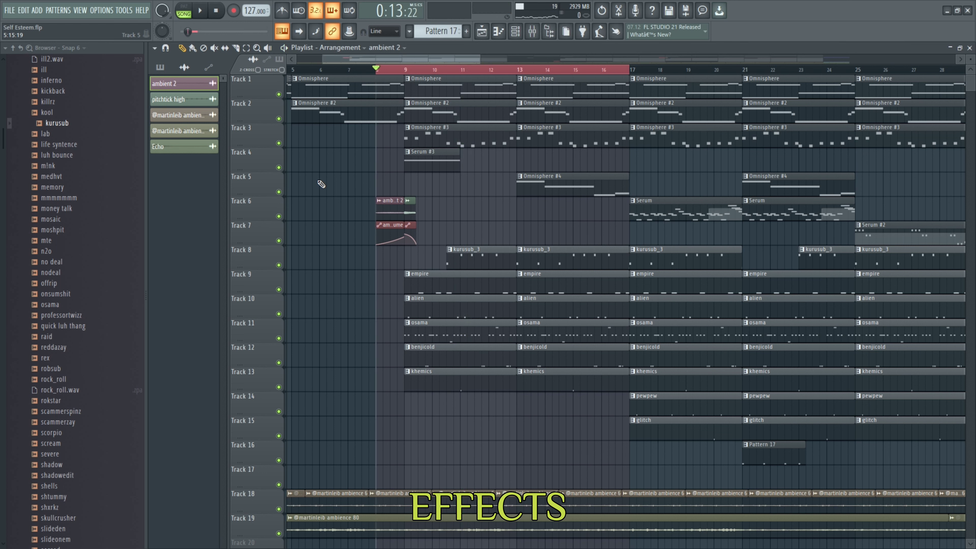
Examine the ambience texture clips at the start of Tracks 18 and 19.
scroll(319, 346, "down", 3)
scroll(315, 461, "up", 3)
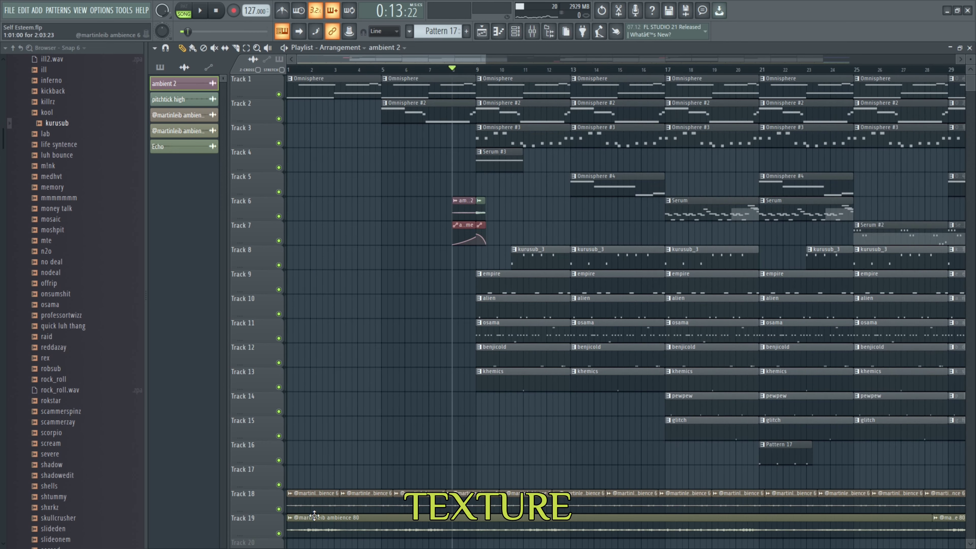
scroll(314, 510, "left", 3)
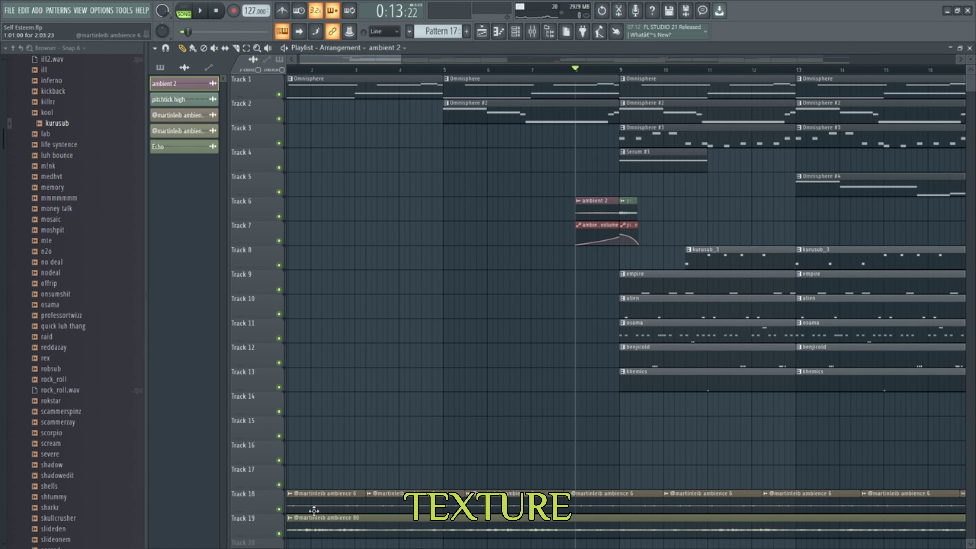